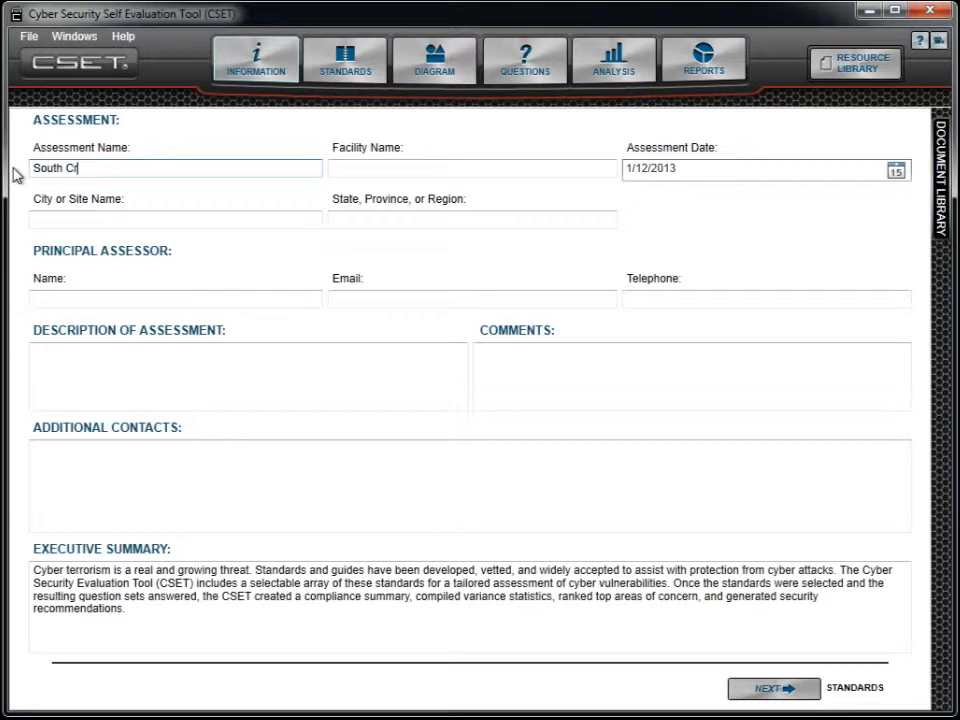
Step: Complete the assessment information as South Creek Base Assessment for South Creek Processing Plant in Idaho Falls, Idaho, and continue to the standards
text(Base Assessment)
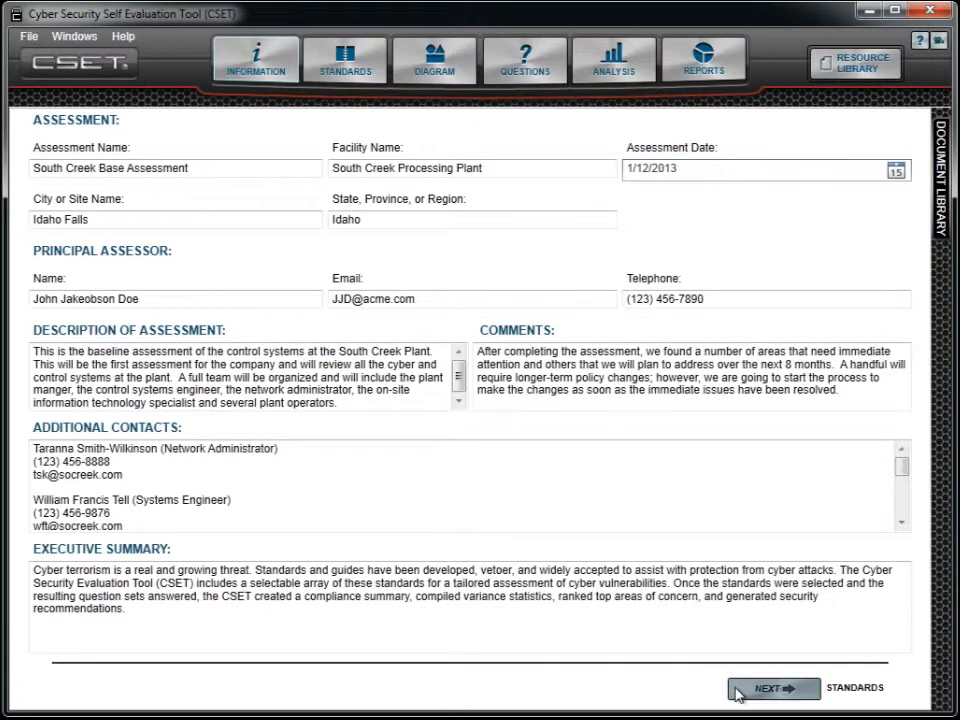
click(768, 689)
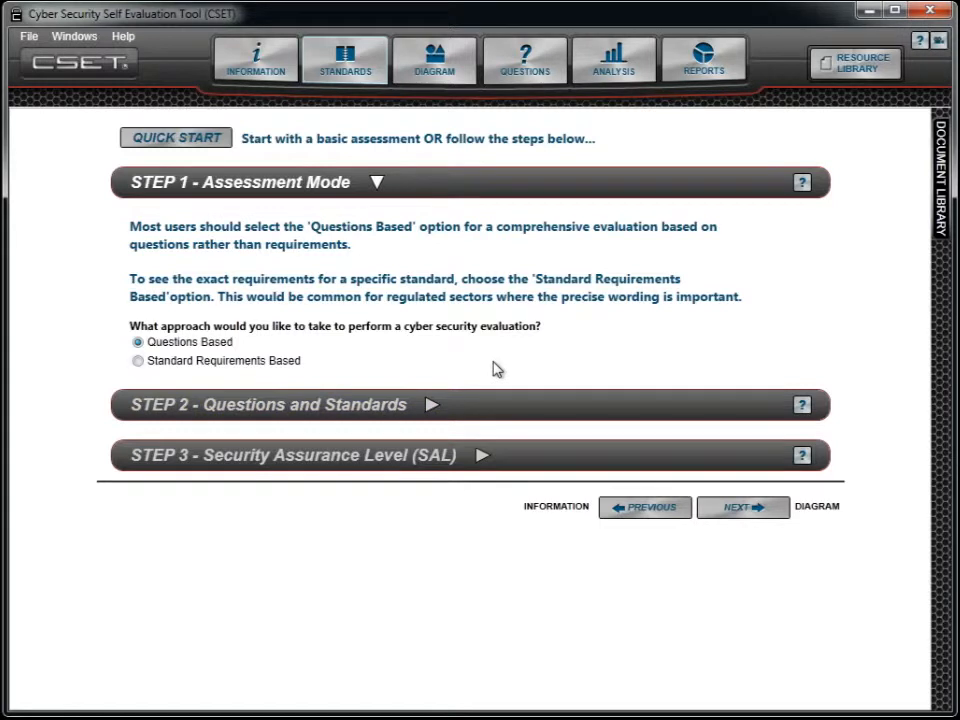
Step: Read the manual's explanation of the assessment mode and the question sets for the questions-based approach
click(800, 187)
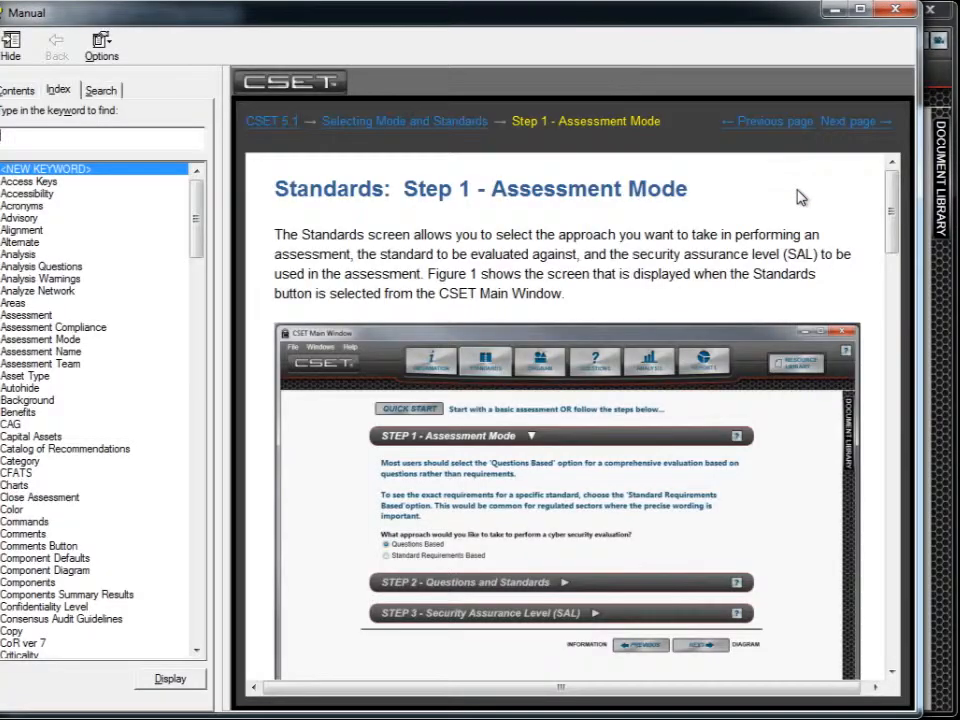
drag(896, 215, 894, 474)
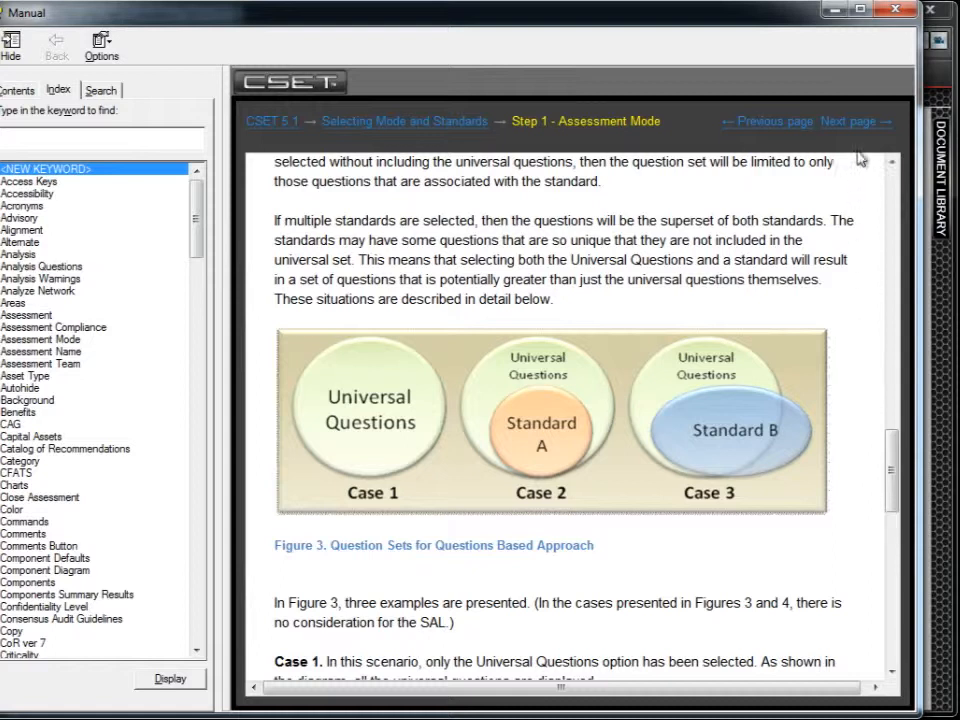
click(895, 12)
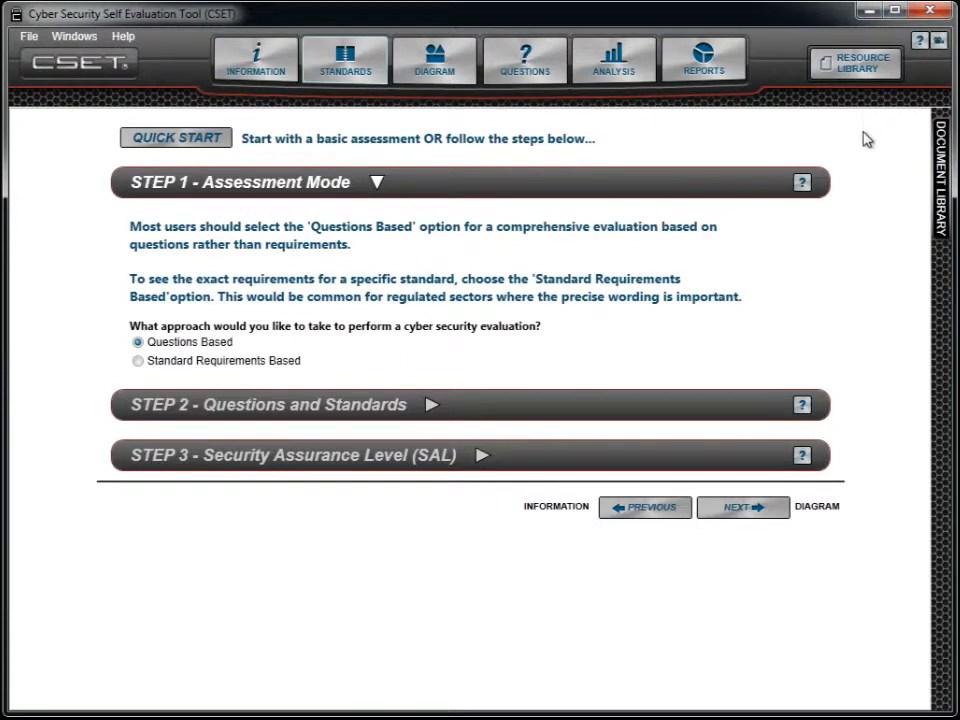
Step: Select Universal Questions and NERC CIP-002 through CIP-009 Rev 4 as the standards for the assessment
click(431, 407)
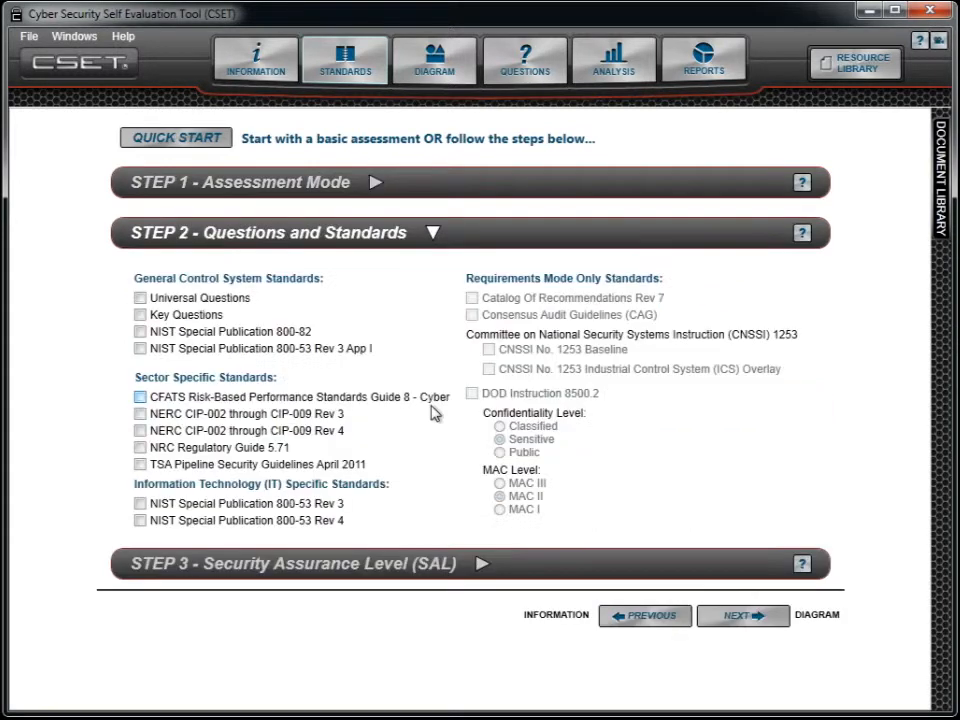
click(140, 298)
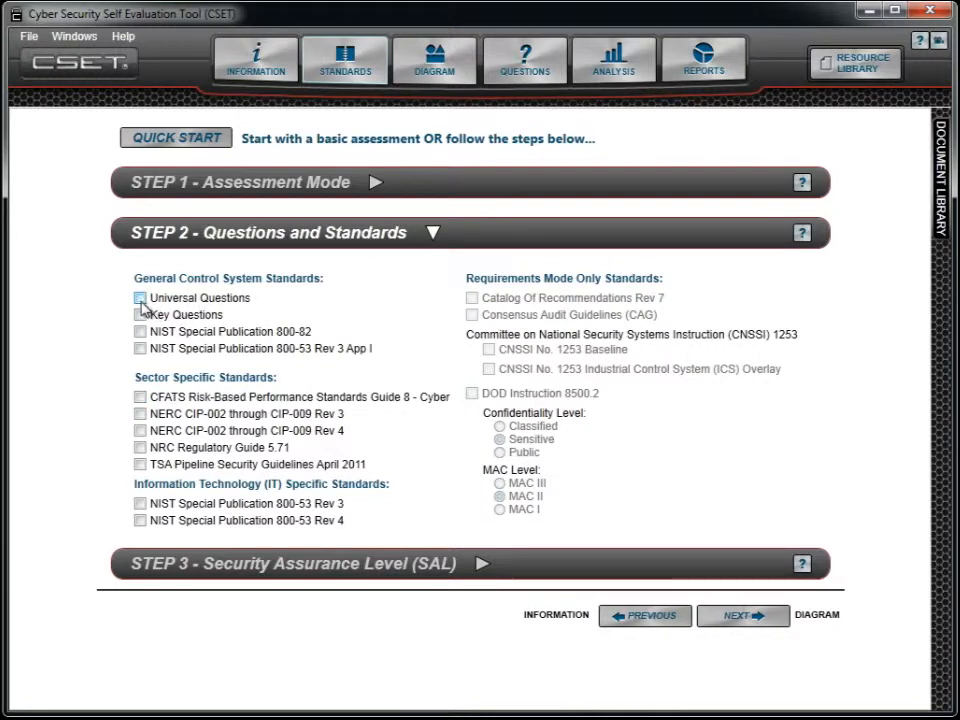
click(140, 432)
Step: Examine the on-site and off-site people and dollar estimates in the General SAL Determination of the Security Assurance Level step
click(467, 567)
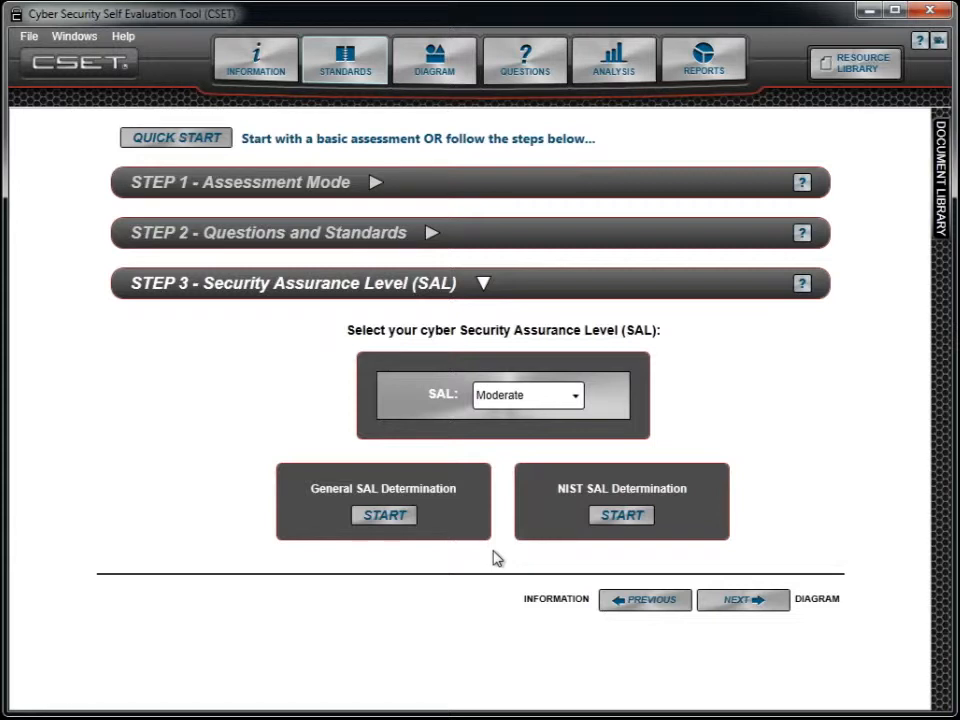
click(396, 516)
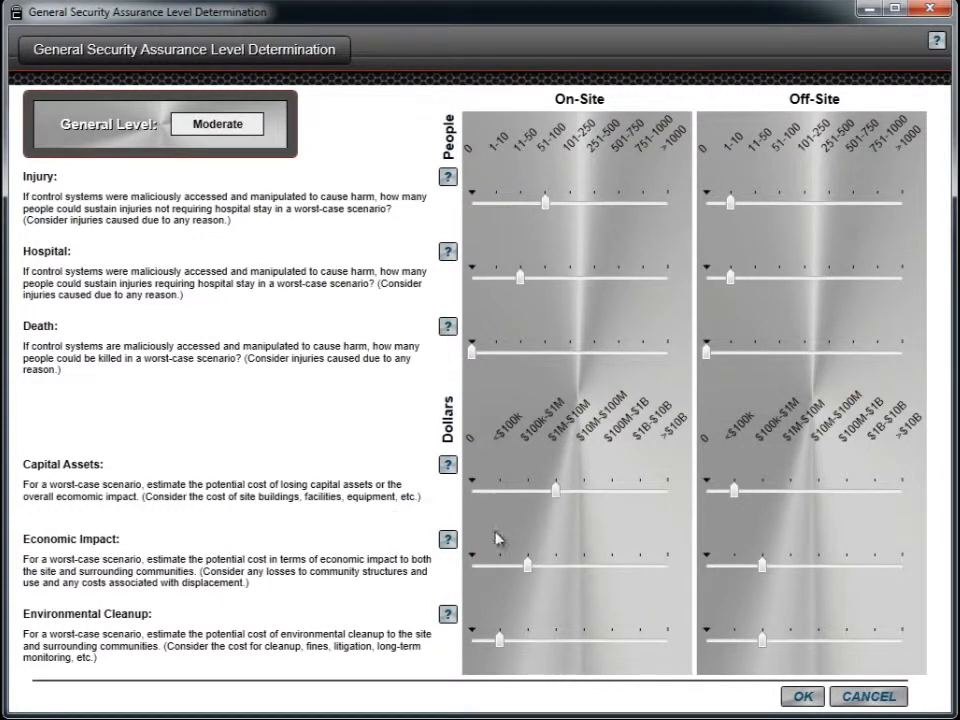
click(838, 695)
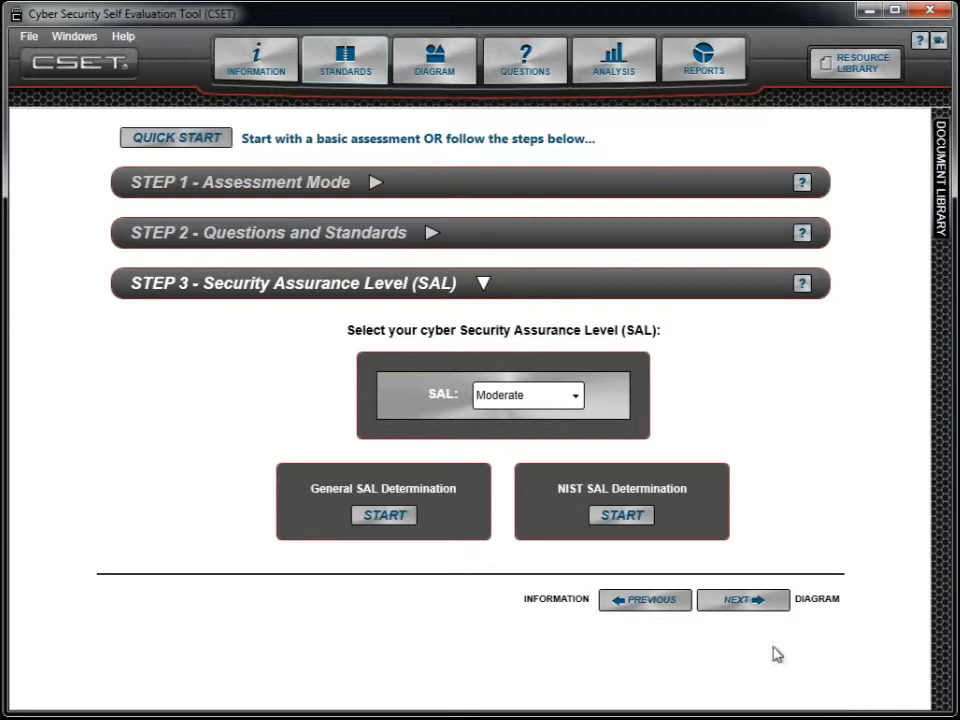
Step: Complete the NIST SAL Determination by selecting information types such as Continuity of Operations, Energy Production, Manufacturing, Permits & Licensing and Research & Development
click(622, 516)
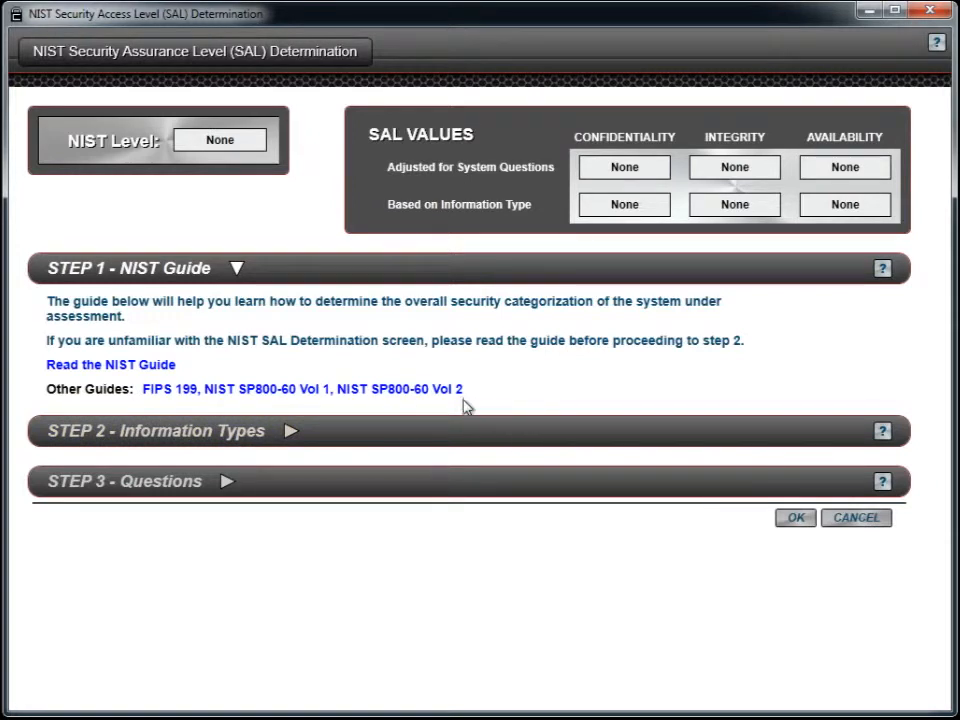
click(341, 443)
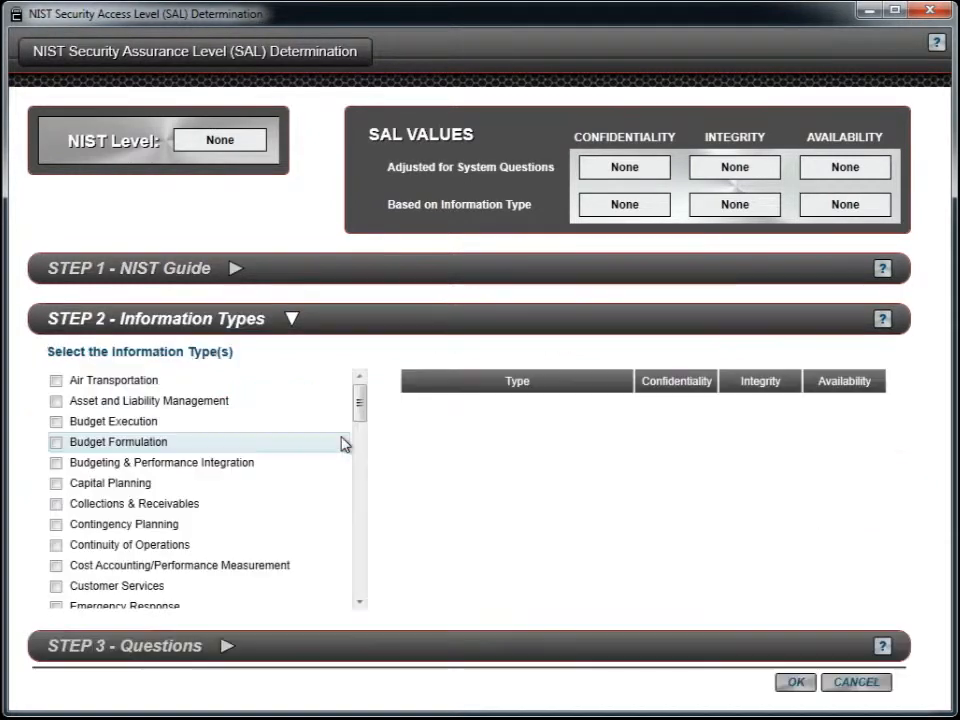
click(56, 546)
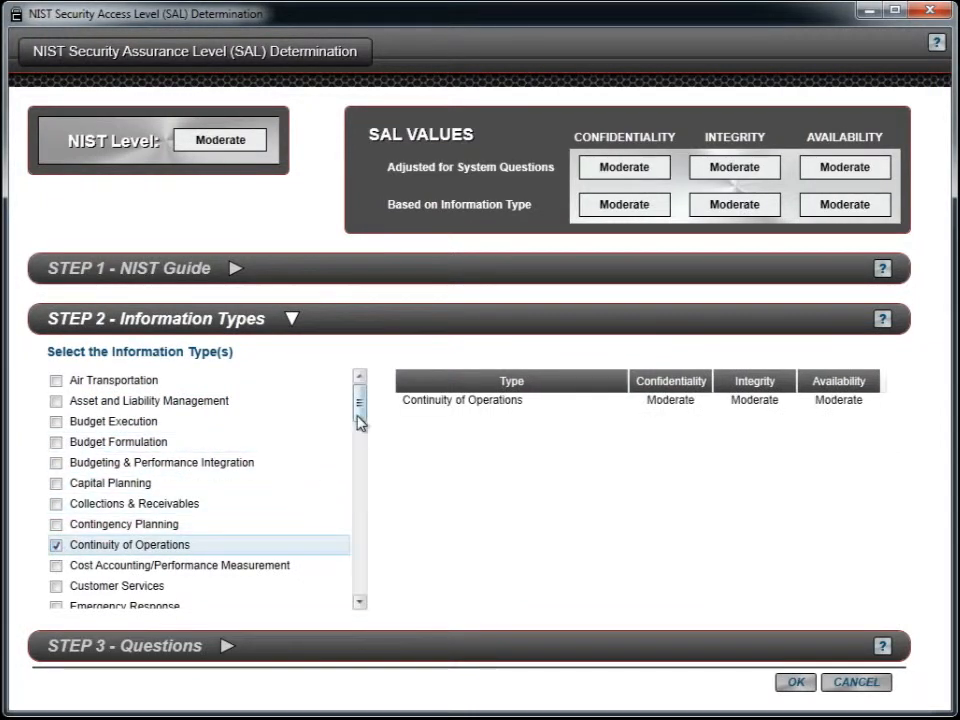
drag(360, 422, 358, 450)
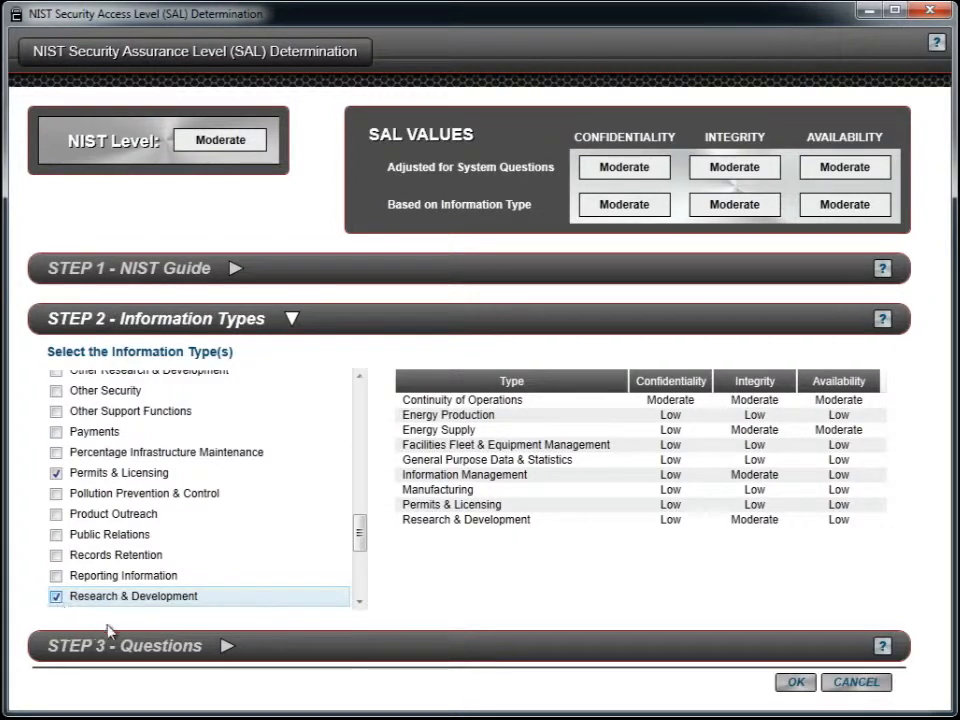
click(160, 650)
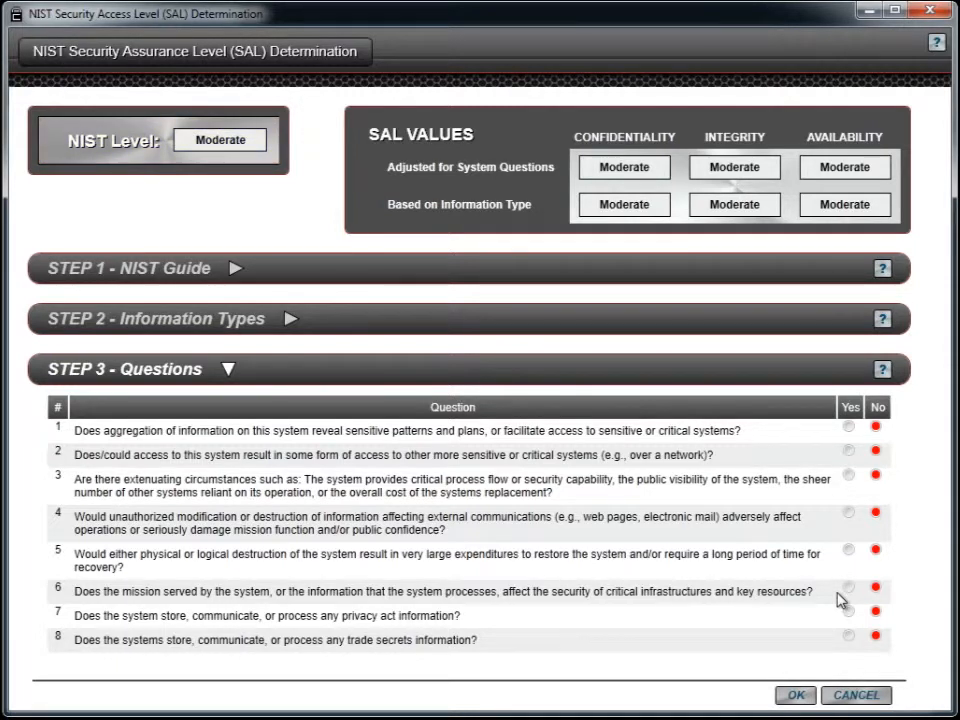
click(796, 694)
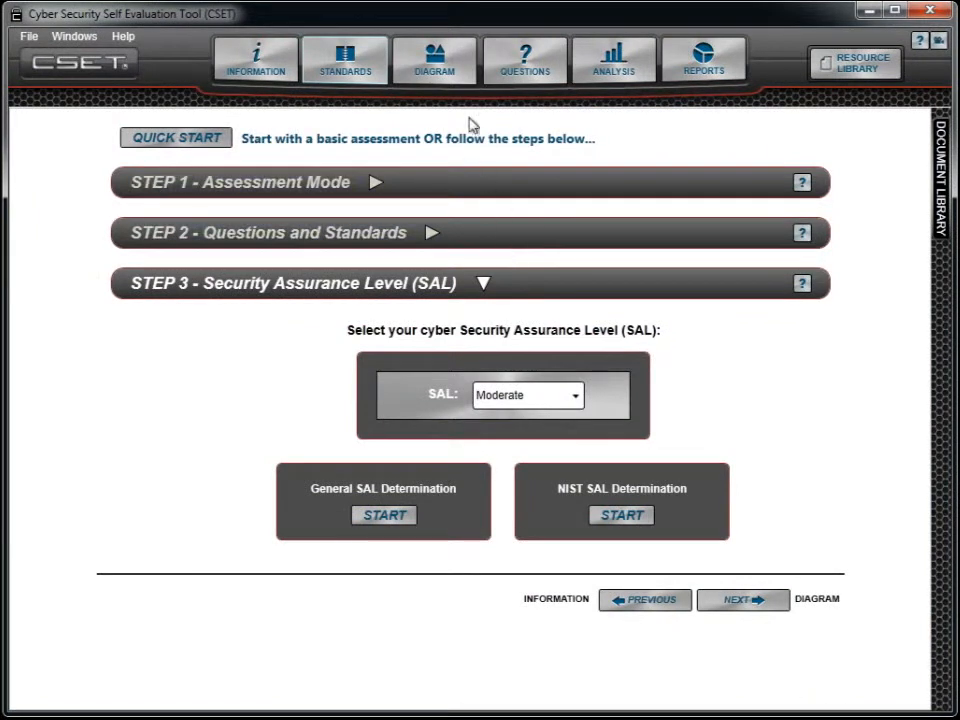
Step: Load the PCS template into the network diagram with the symbol palette collapsed
click(456, 76)
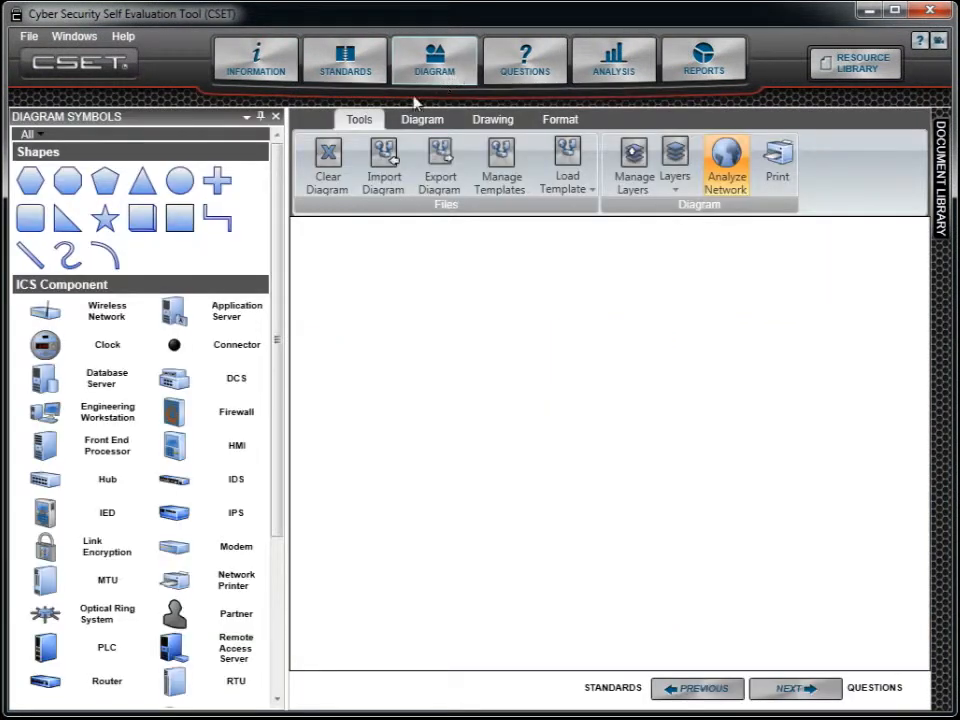
click(263, 119)
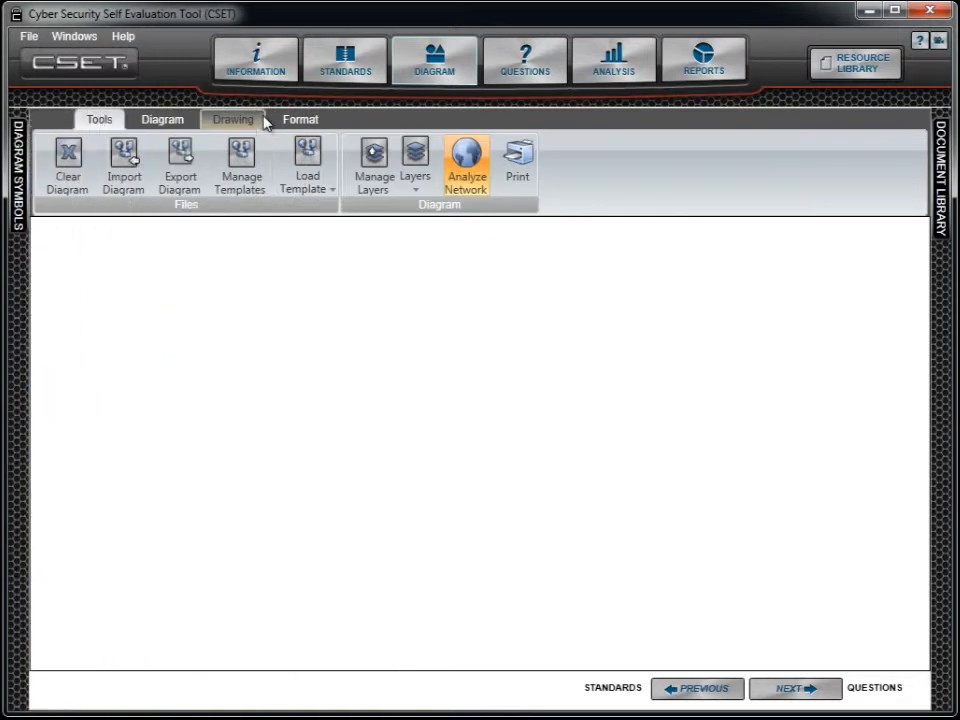
click(307, 165)
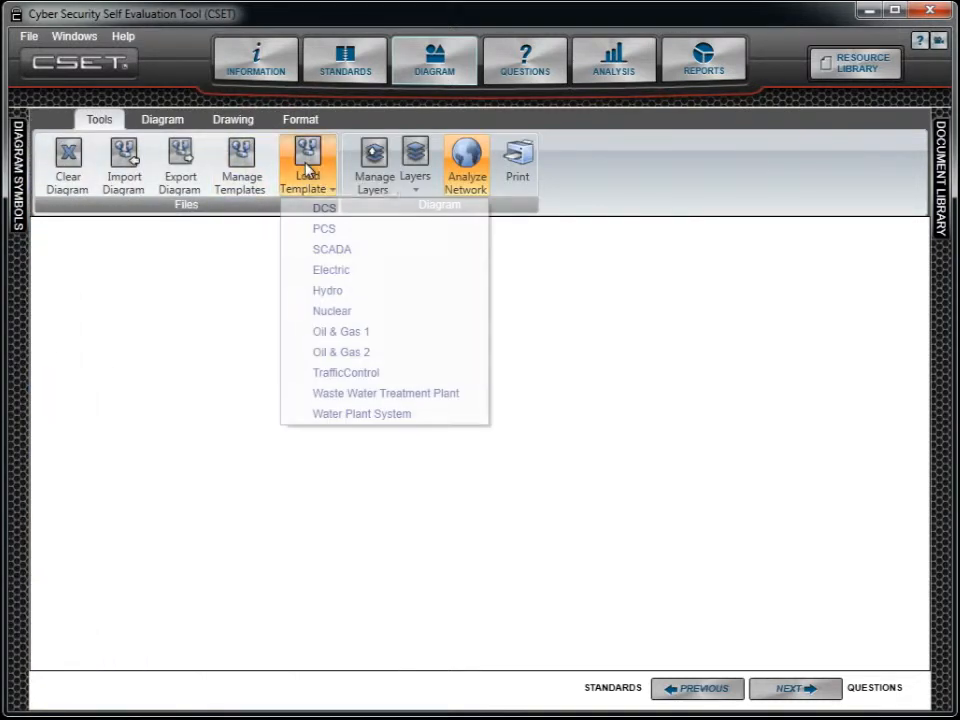
click(316, 229)
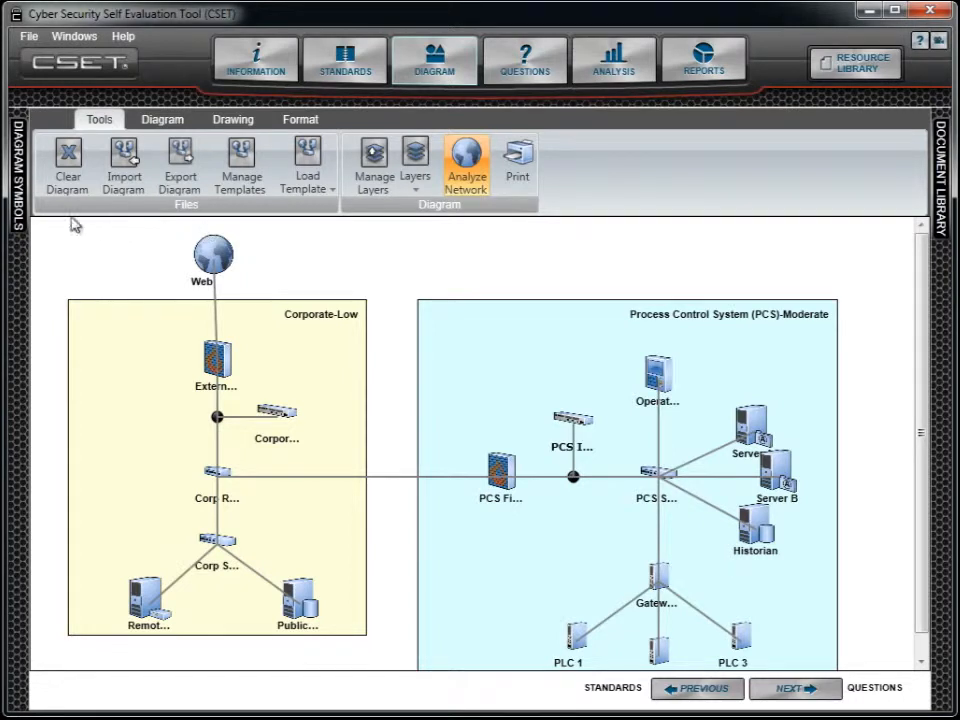
Step: Keep the diagram symbols permanently open and place a Database Server in the Corporate-Low zone of the network diagram
mouse_move(17, 195)
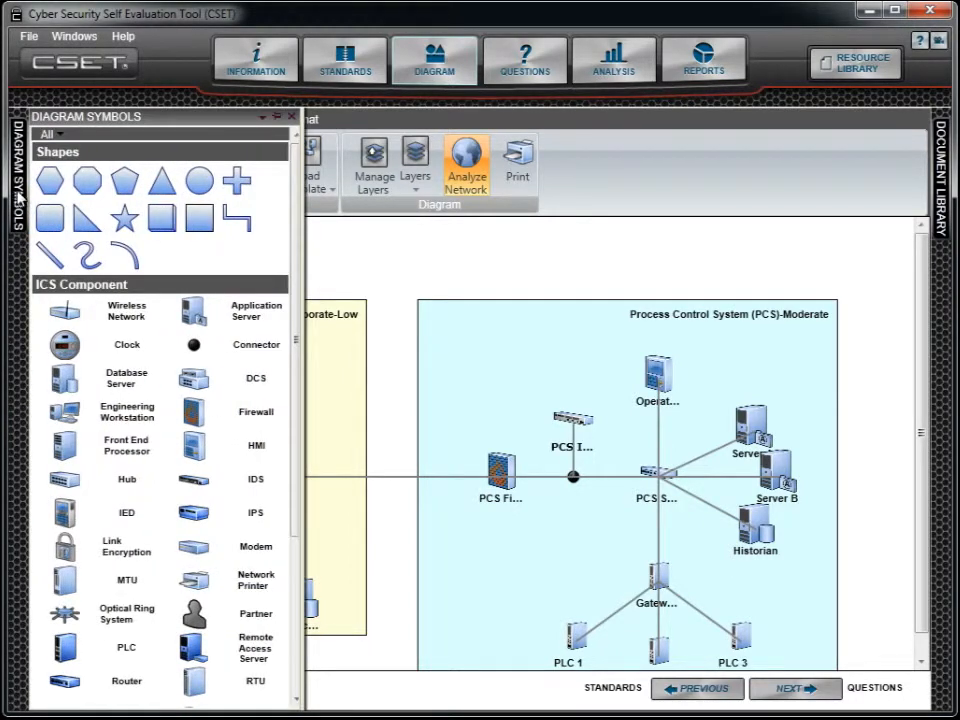
click(277, 117)
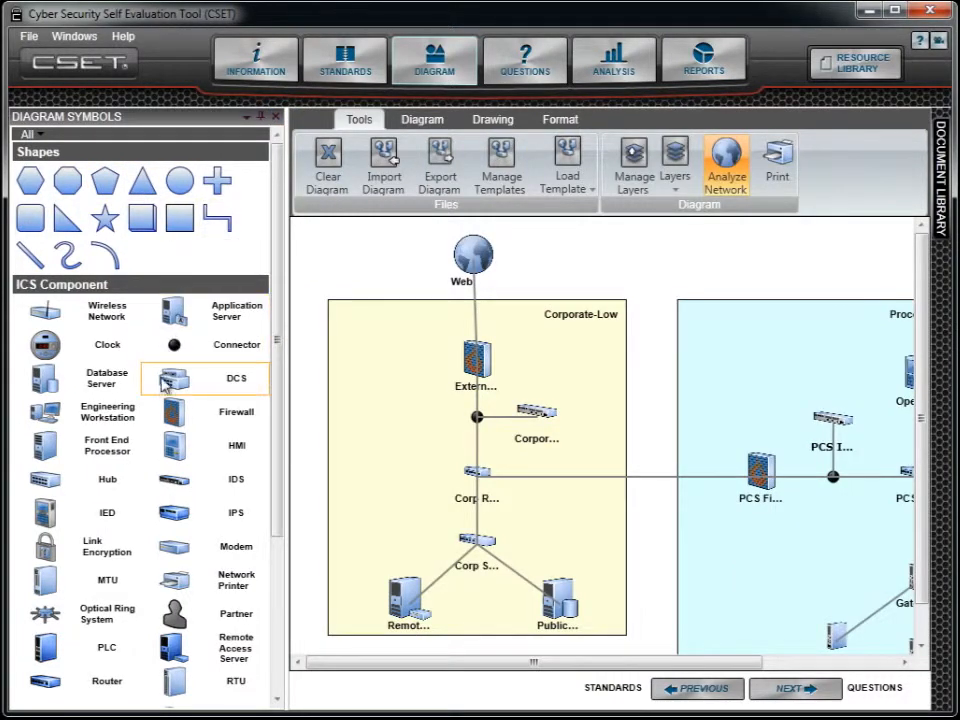
drag(55, 388, 512, 536)
drag(727, 570, 756, 571)
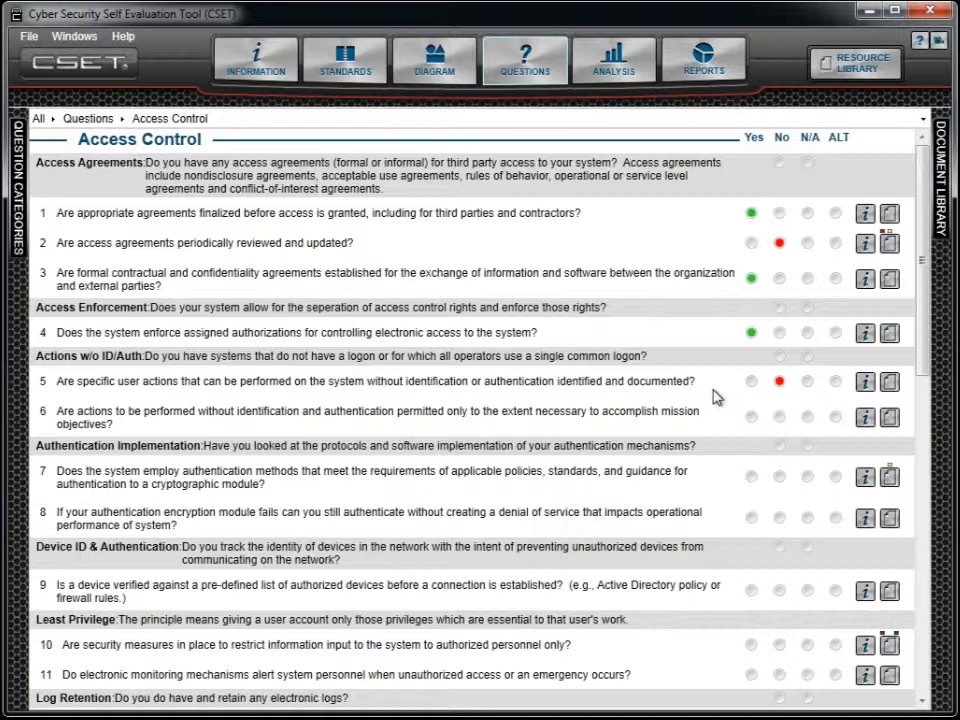
Step: Review the guidance and source documents for Access Control question 6, and give question 7 an alternate answer
click(865, 418)
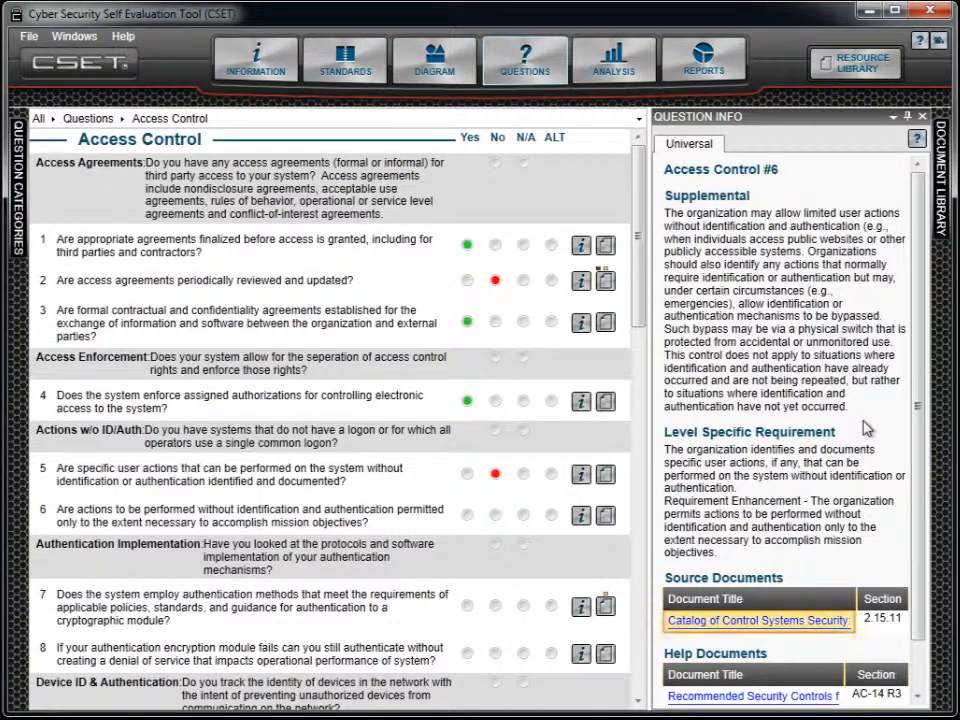
drag(918, 428, 913, 482)
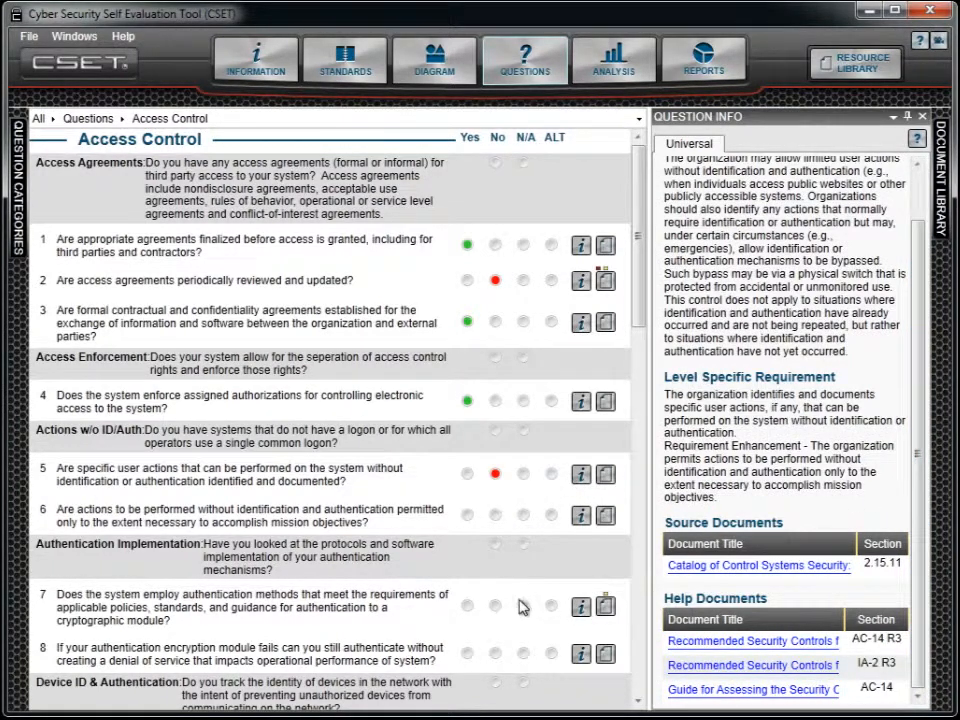
click(548, 612)
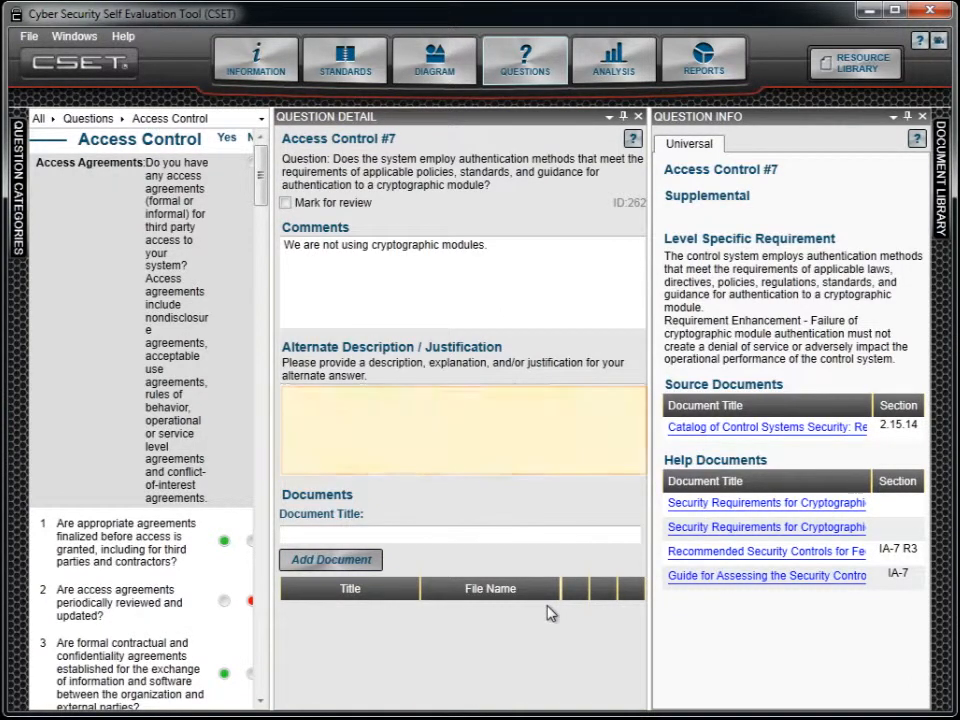
click(623, 116)
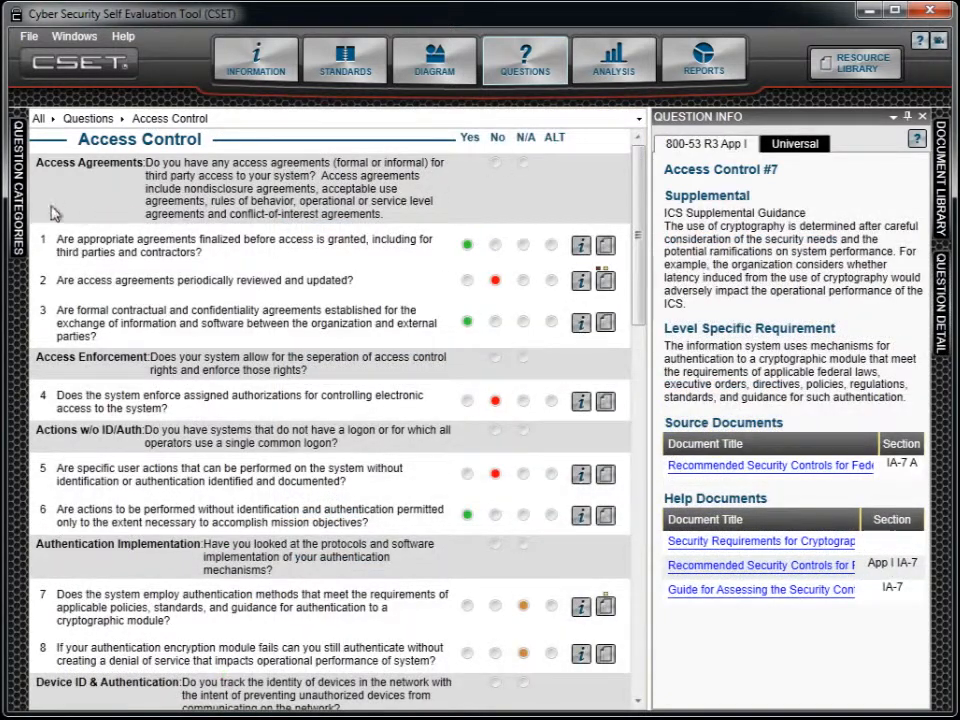
Step: Open the Boundary Protection questions in the Component Defaults category
mouse_move(18, 200)
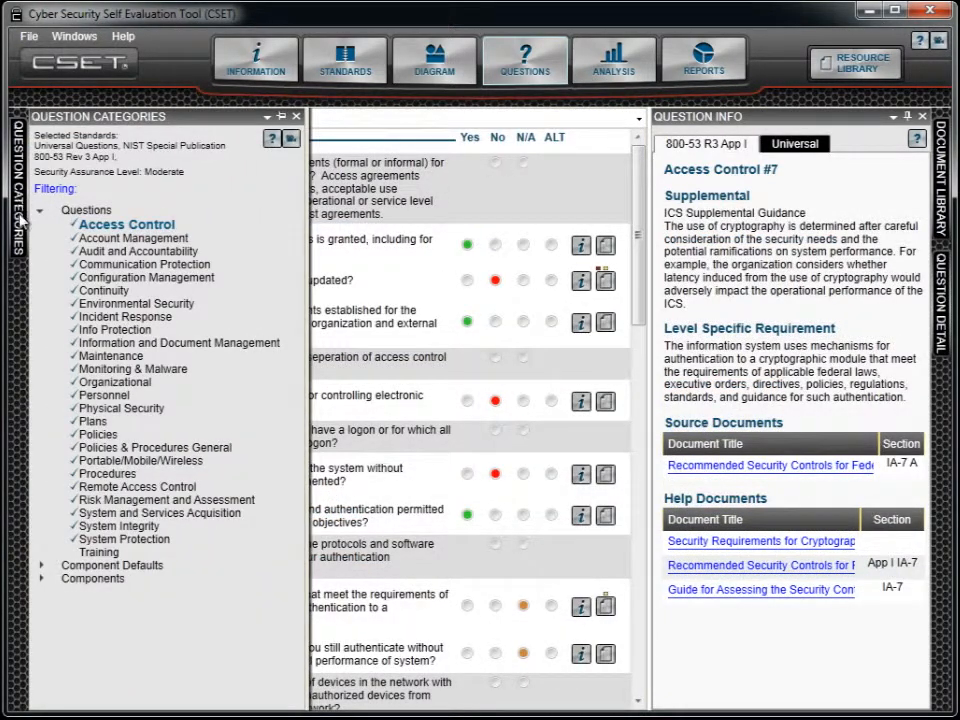
click(43, 567)
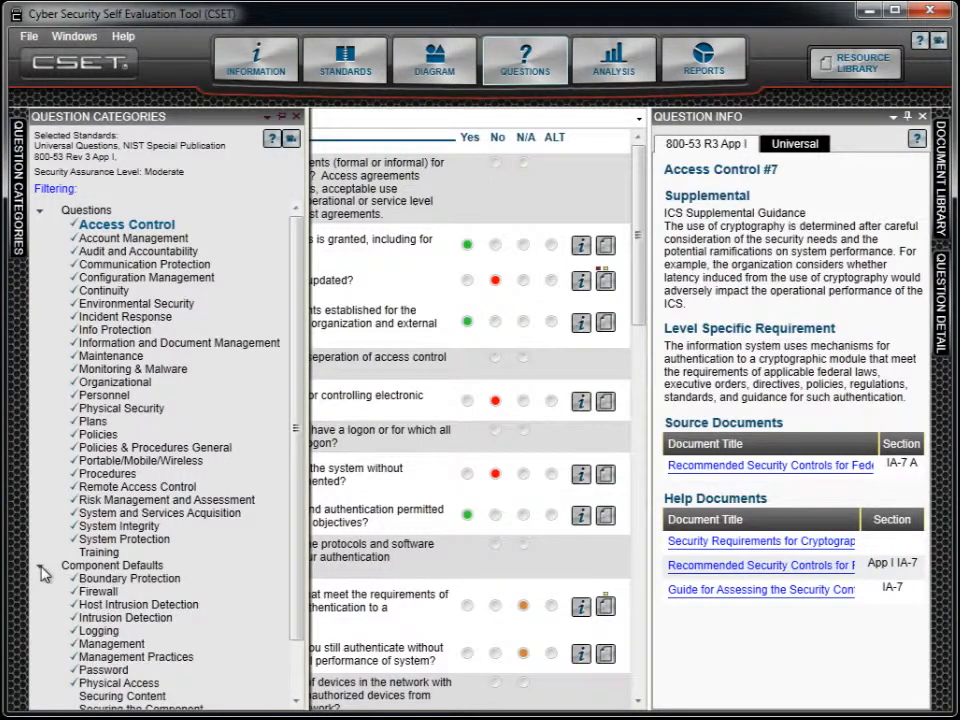
click(104, 577)
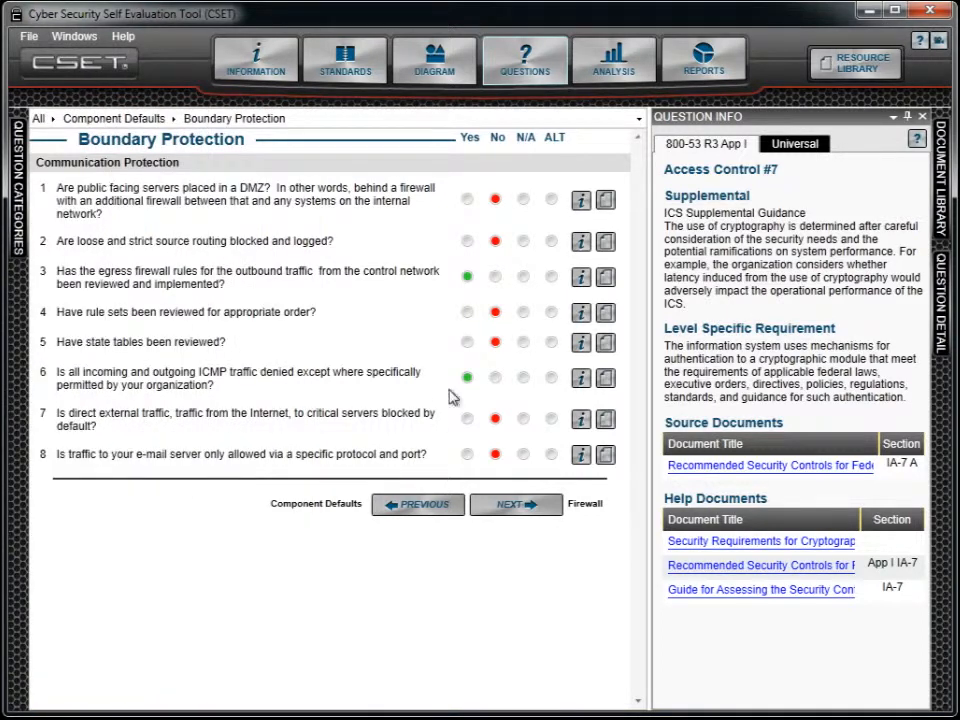
Step: Override the Database Server answer to Boundary Protection question 1 with Yes for DMZ DB Server and save it
click(580, 200)
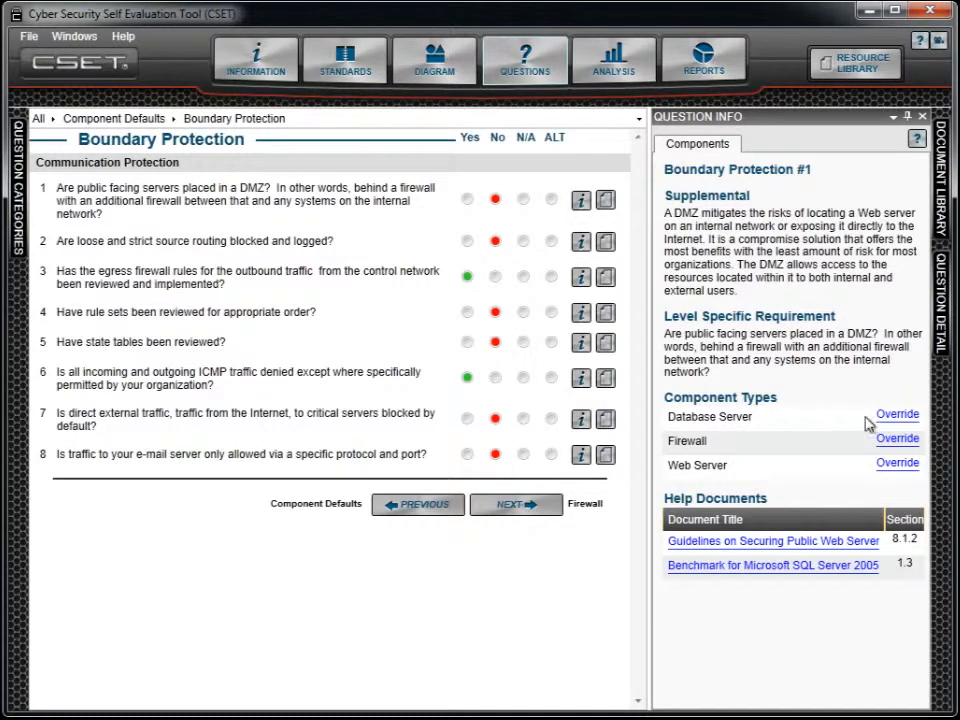
click(893, 415)
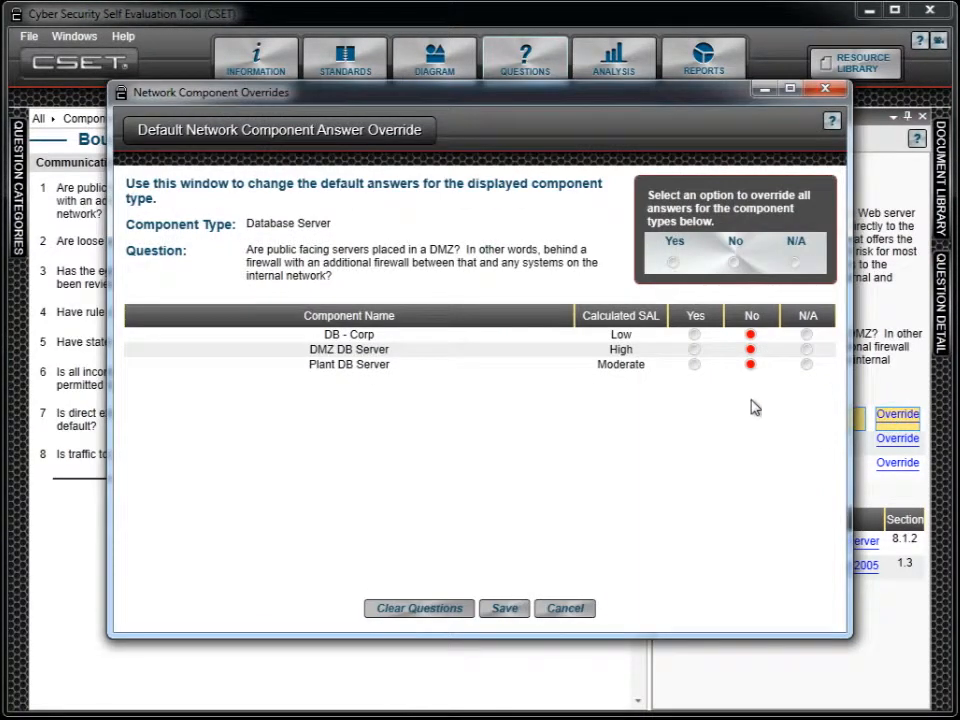
click(695, 349)
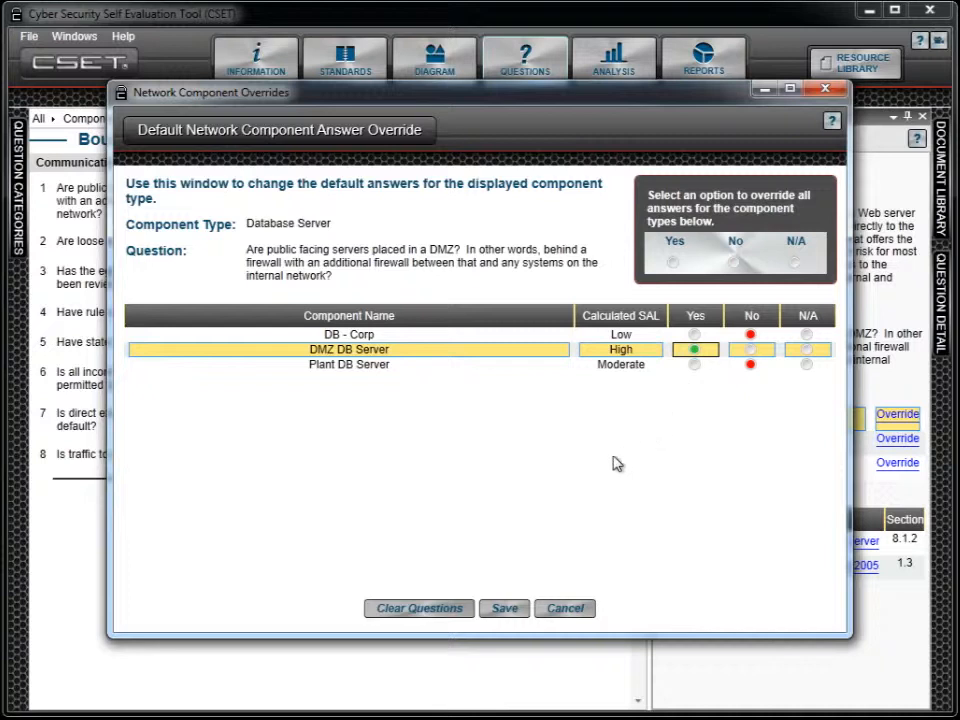
click(505, 612)
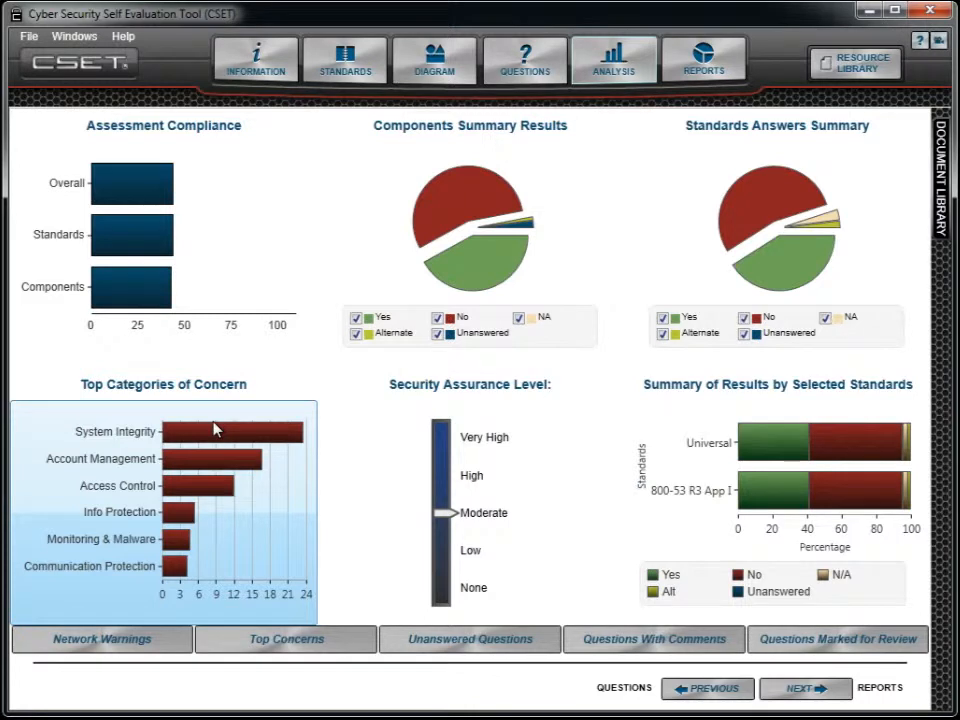
Step: Open the detailed view of the Top Categories of Concern chart to examine the weighted subject areas
click(214, 430)
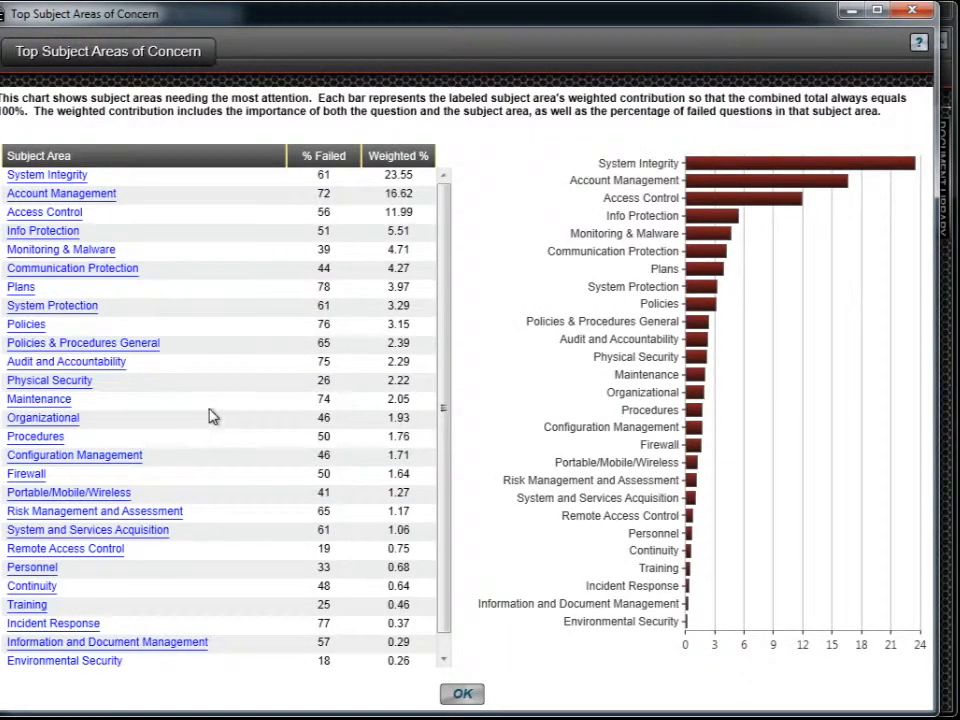
Step: Review the questions and answers behind the System Integrity subject area, and return to the analysis overview
click(64, 181)
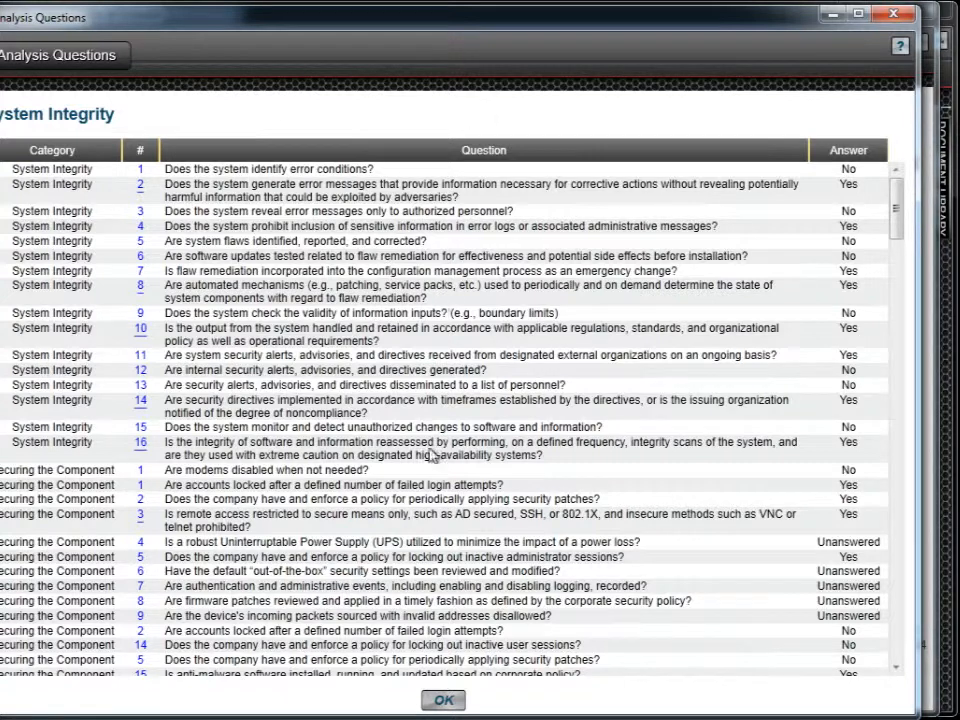
click(443, 701)
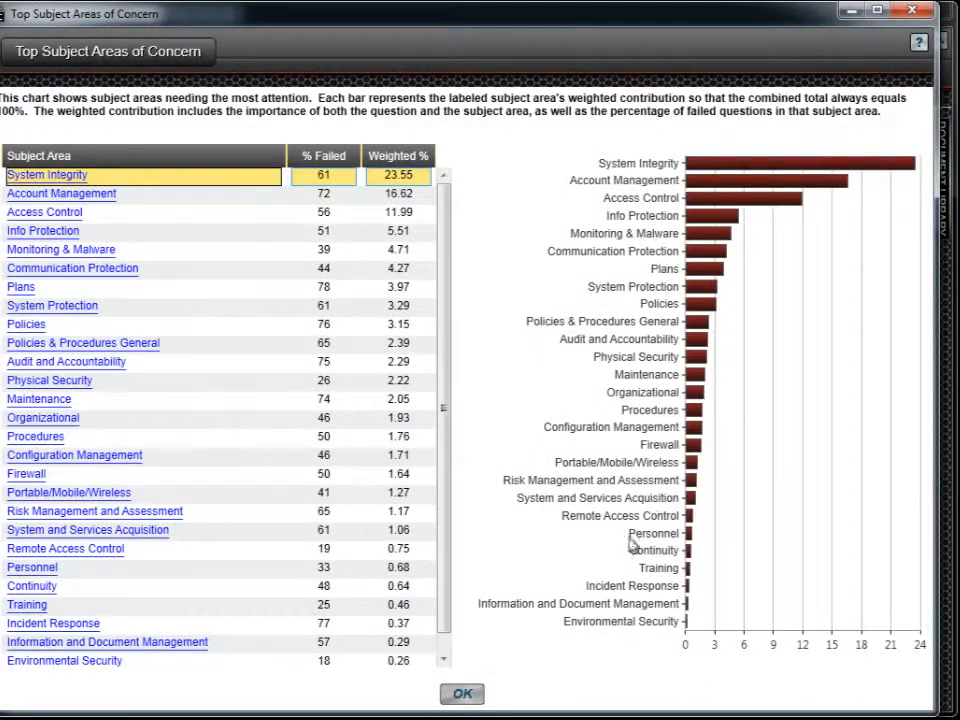
click(906, 12)
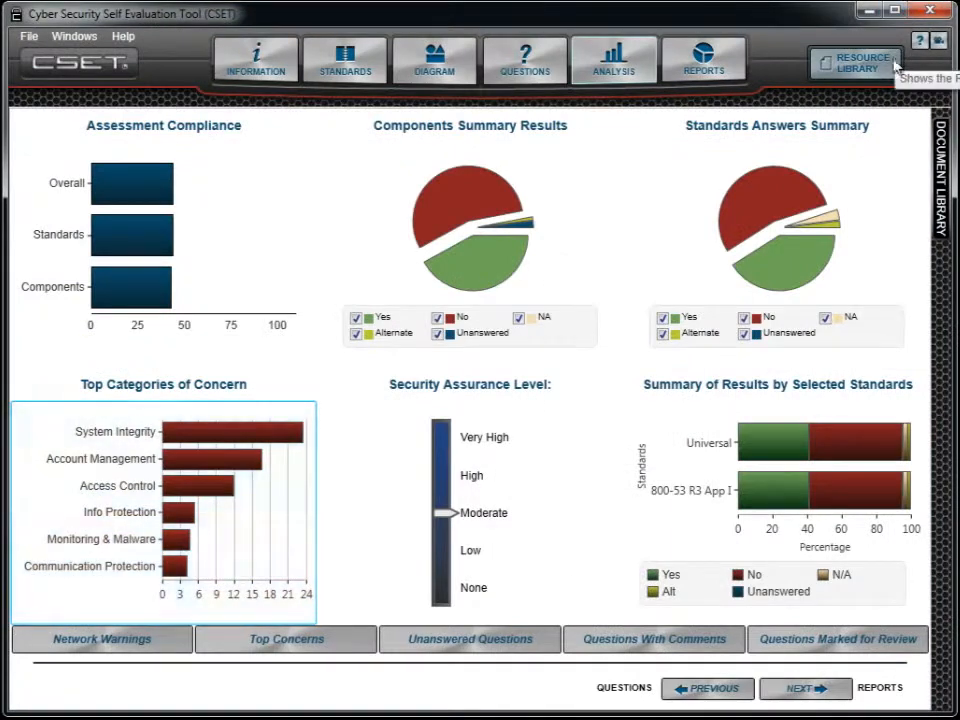
Step: Create the Executive Summary report in DOCX format from the Report Builder and look through its pages in Microsoft Word
click(724, 68)
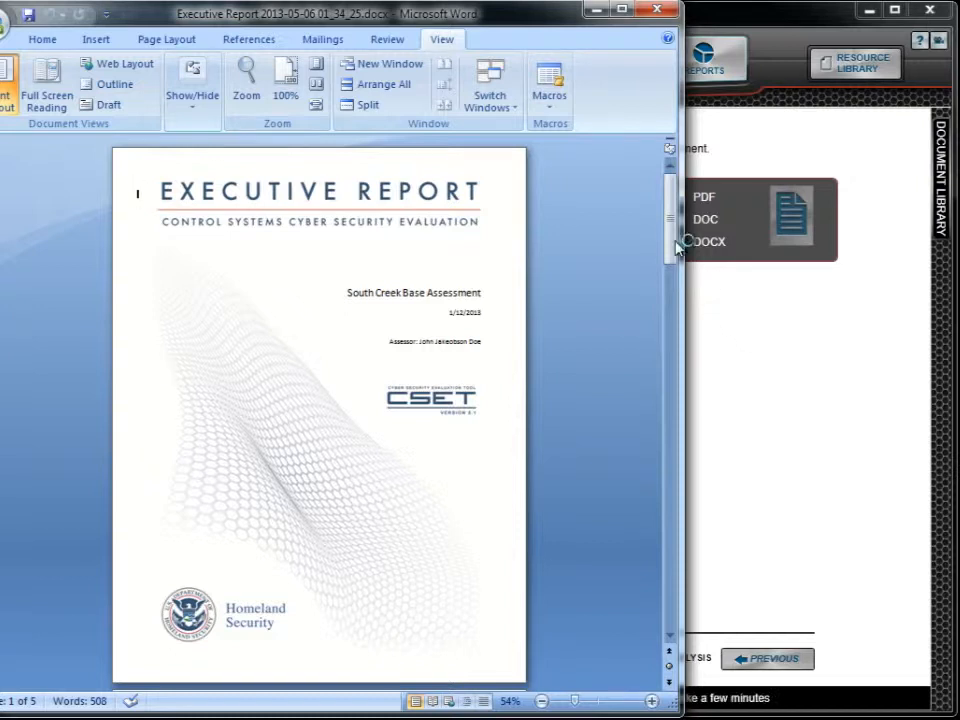
drag(675, 242, 663, 512)
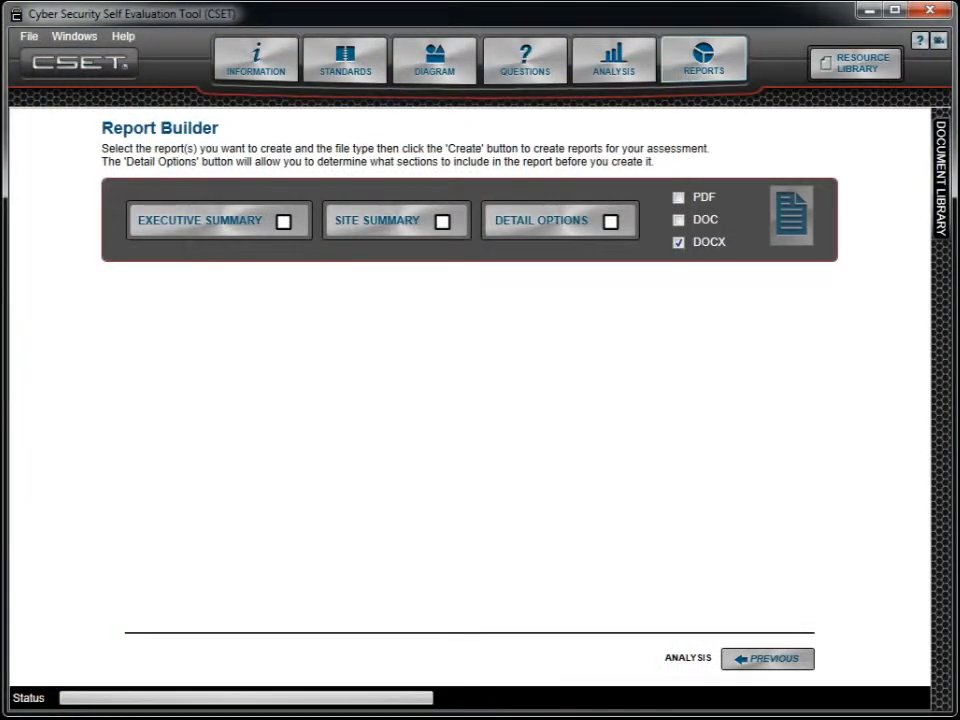
Step: Open the Resource Library of cyber security standards, reports and templates
click(877, 79)
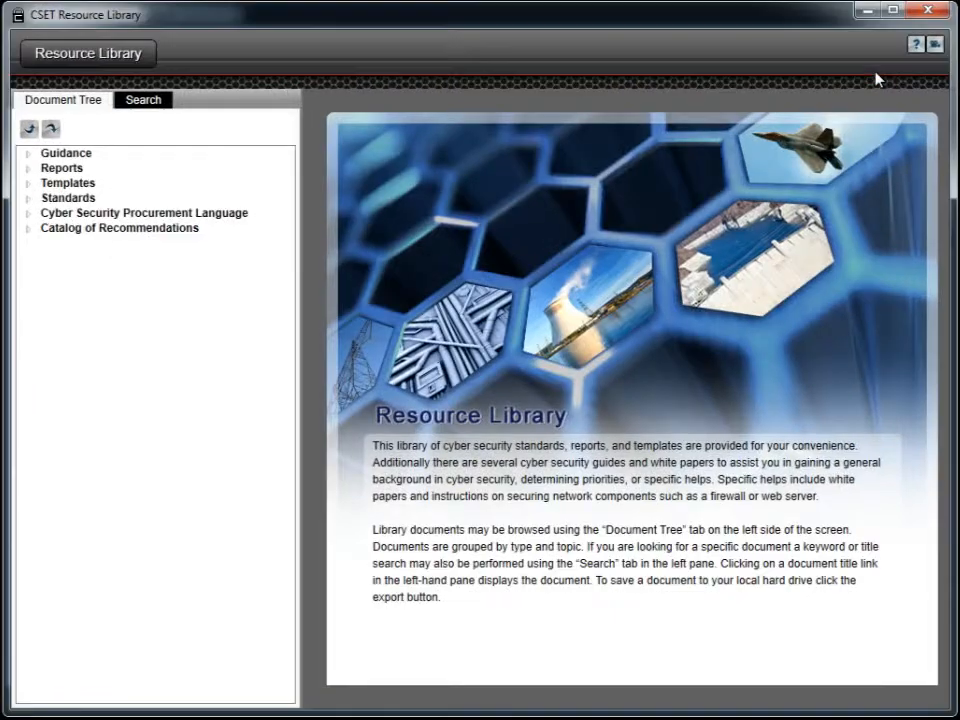